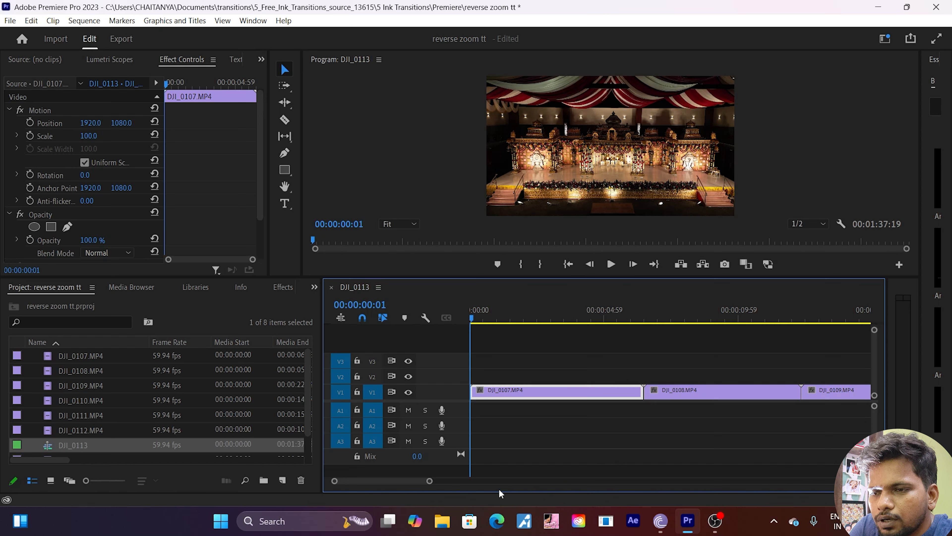
Ripple-trim the end of the DJI_0107.MP4 clip to 00:00:00:05
key(Right)
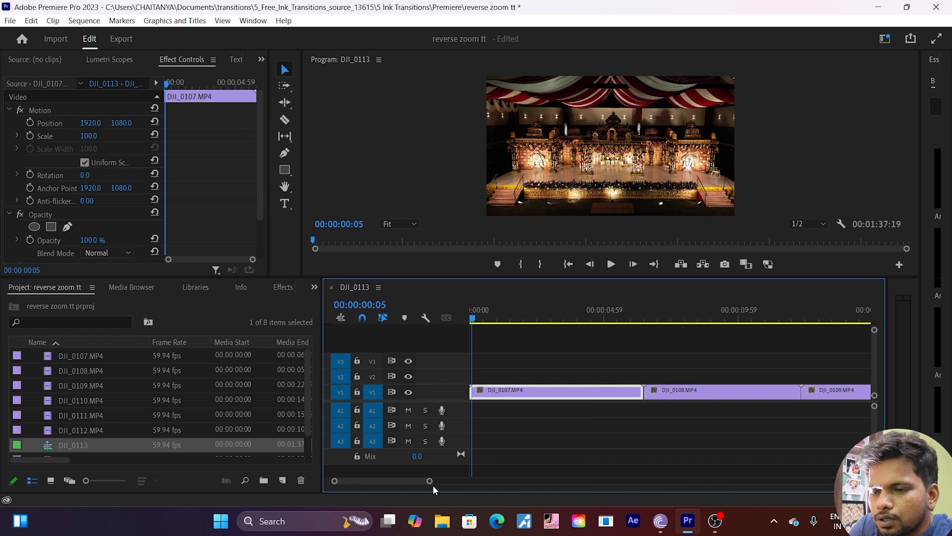
drag(433, 485, 382, 486)
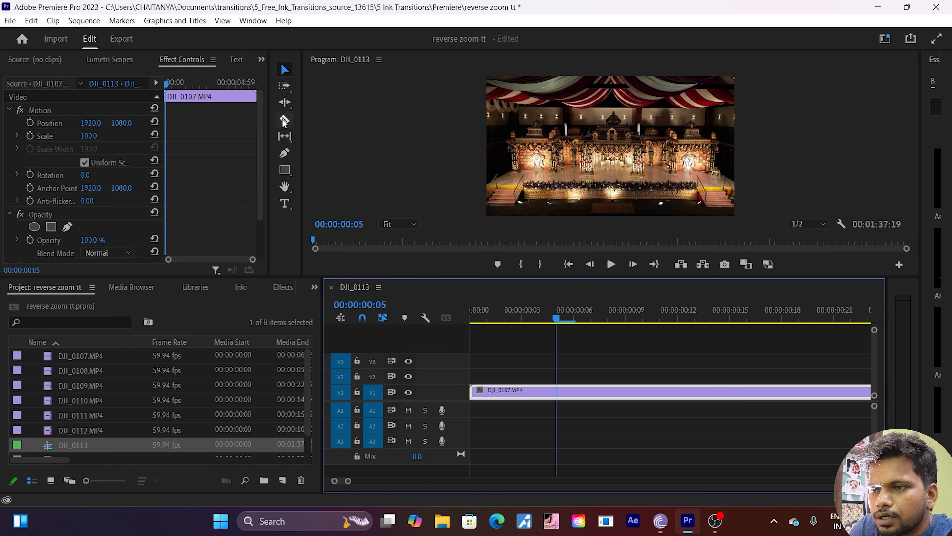
click(285, 102)
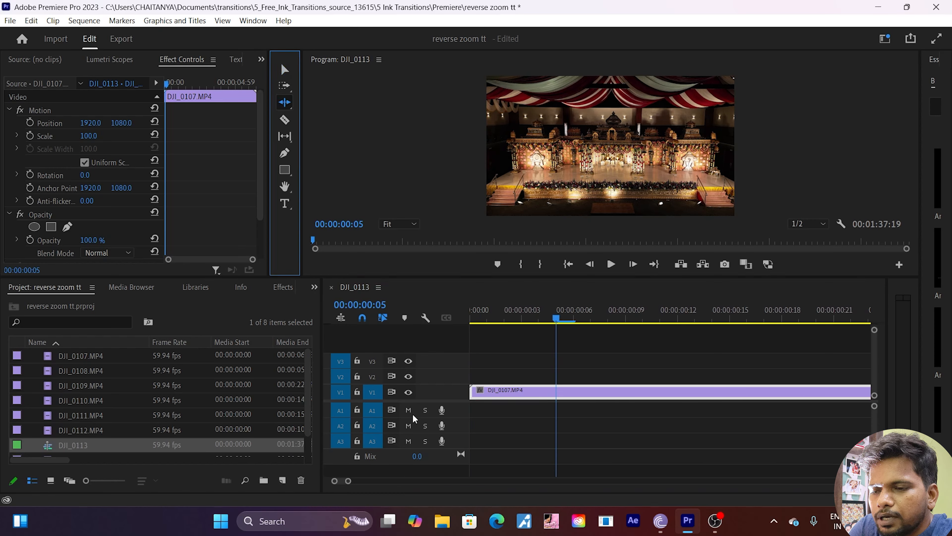
drag(348, 482, 419, 477)
click(926, 417)
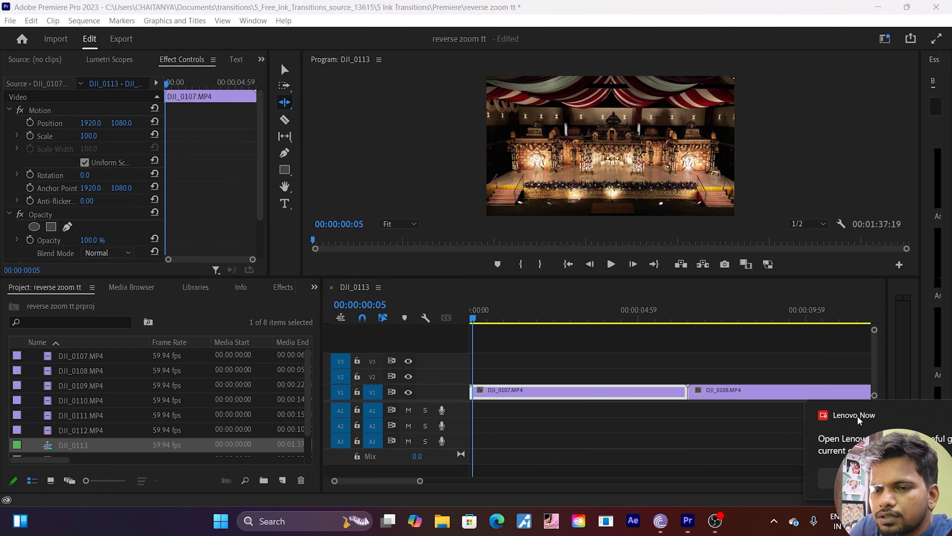
drag(682, 392, 472, 411)
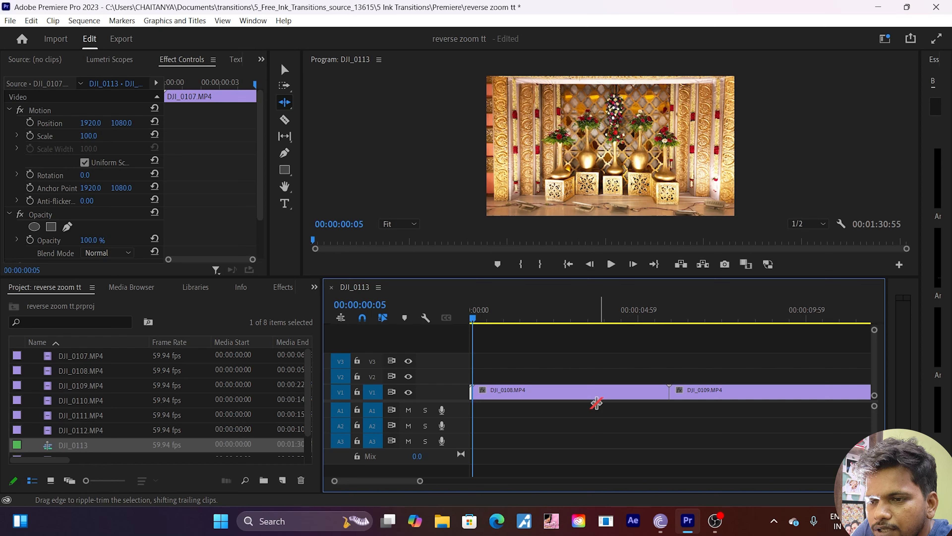
Ripple-trim the end of the DJI_0108.MP4 clip to 00:00:00:11
key(Right)
key(Right)
key(Right)
key(Right)
key(Right)
key(Right)
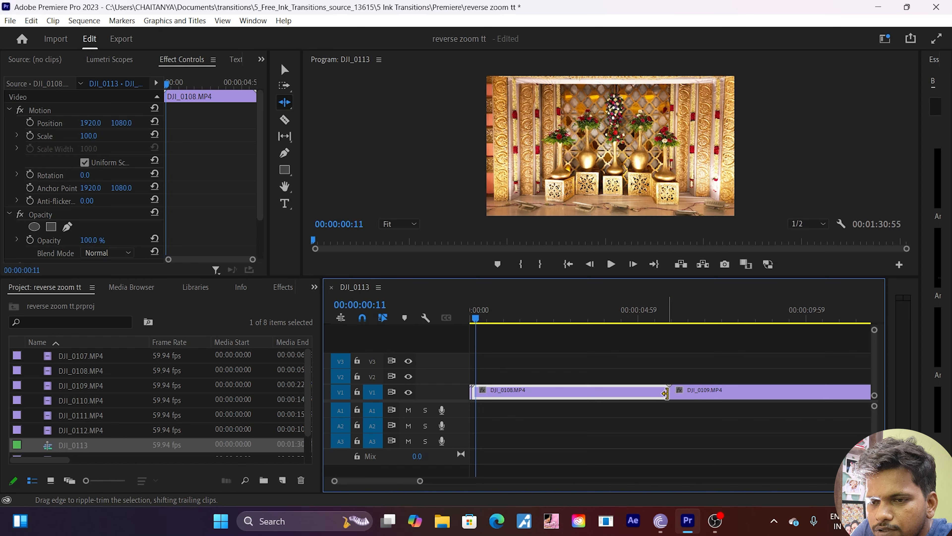
drag(666, 392, 475, 415)
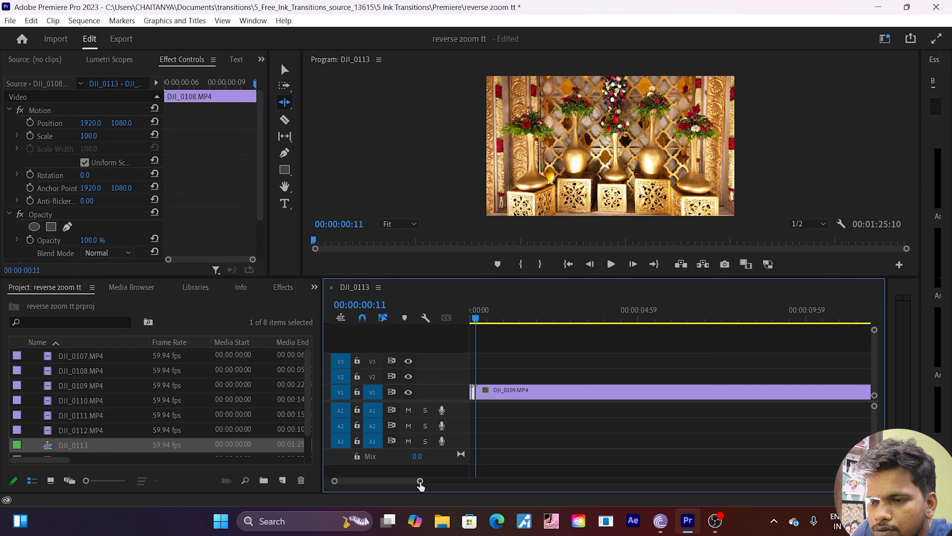
Split the DJI_0109.MP4 clip at 00:00:00:16 with the Razor tool and return to the Selection tool
key(Right)
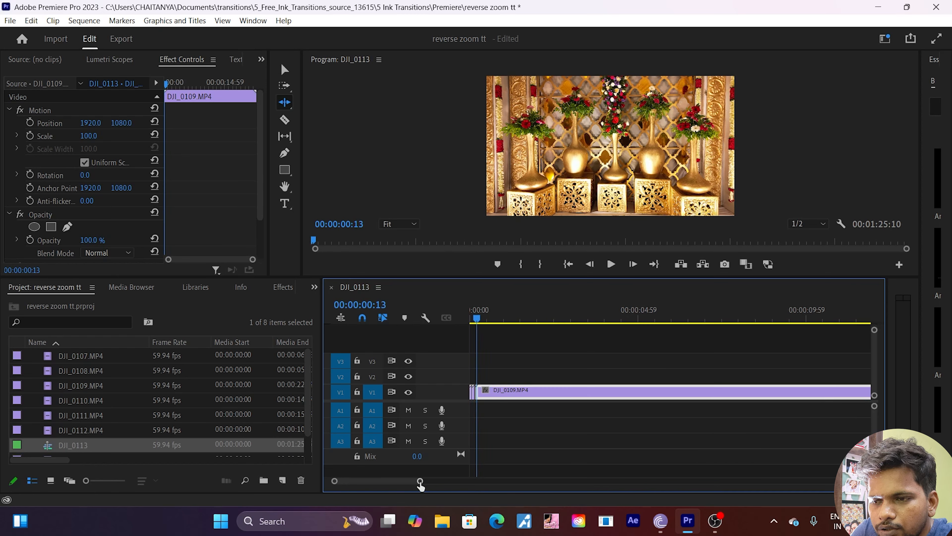
key(Right)
key(Right)
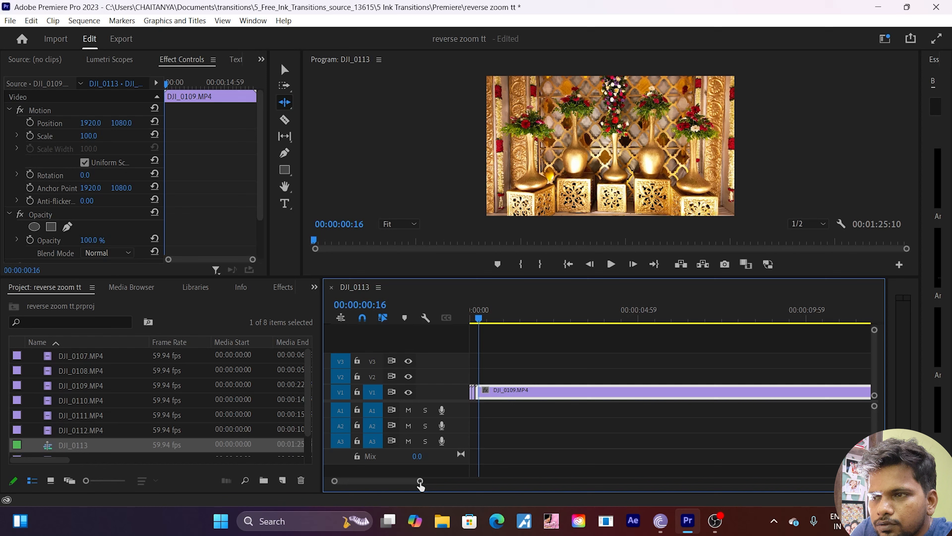
click(285, 119)
click(485, 390)
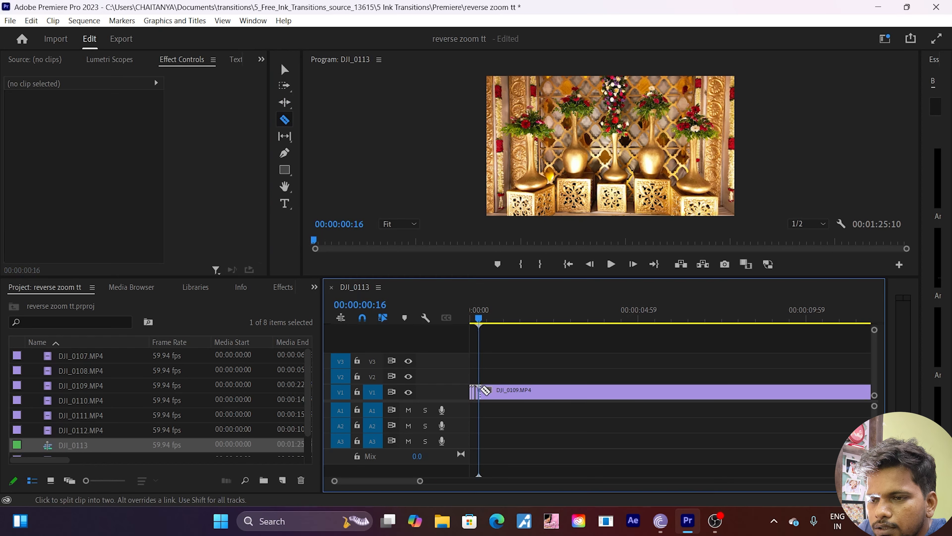
click(284, 69)
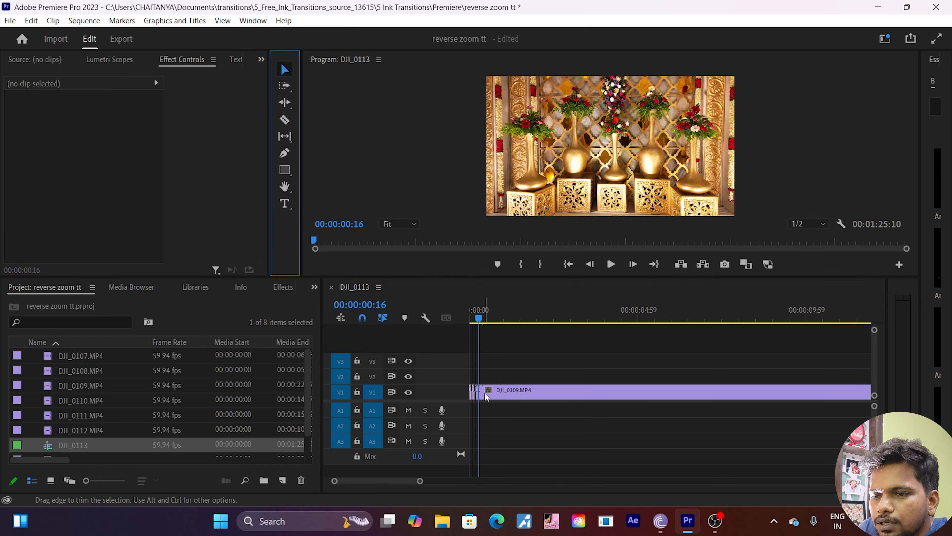
Play the shortened clips from the start of the sequence and return the playhead to 00:00:00:00
click(456, 317)
key(Home)
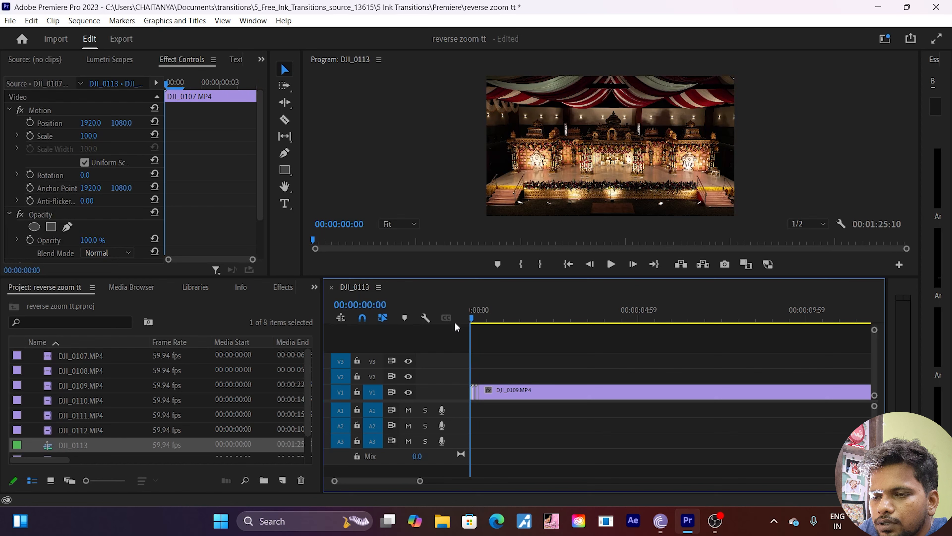
drag(421, 485, 385, 489)
key(space)
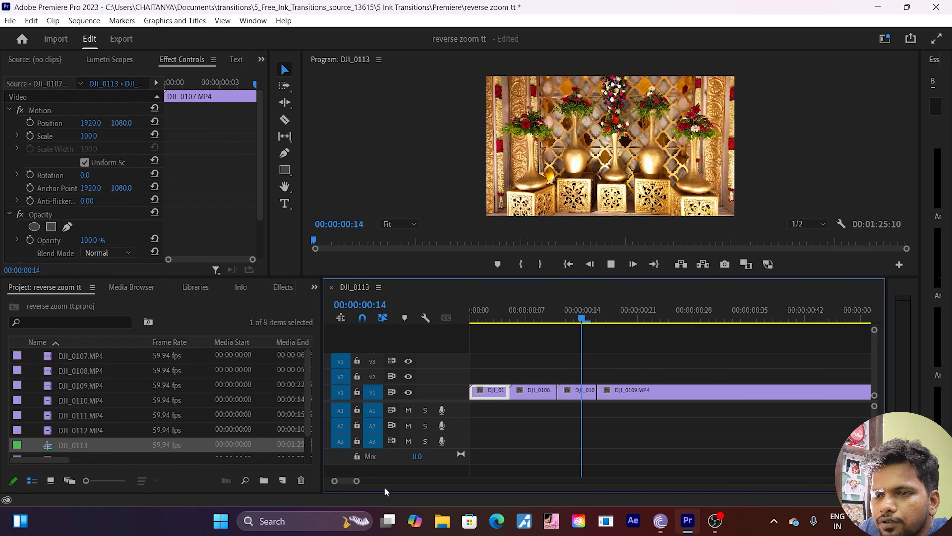
key(space)
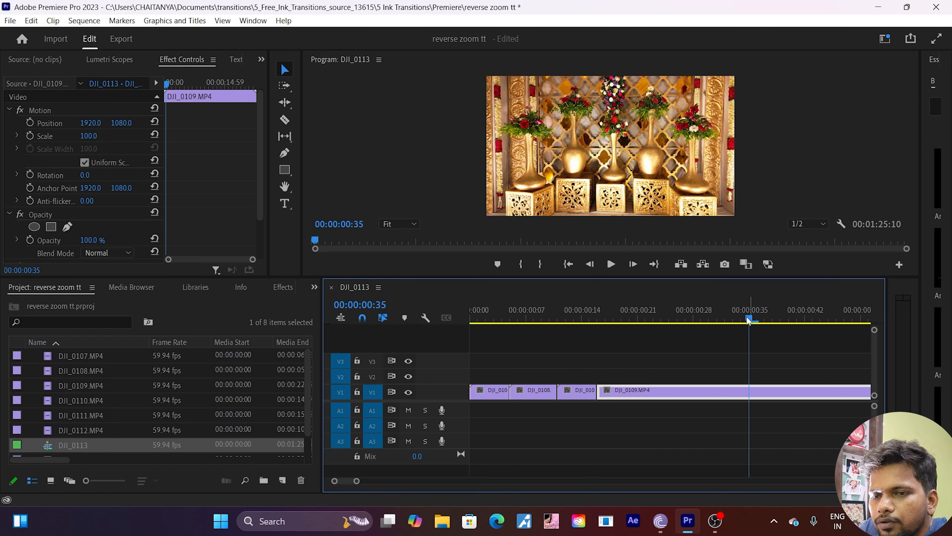
key(Home)
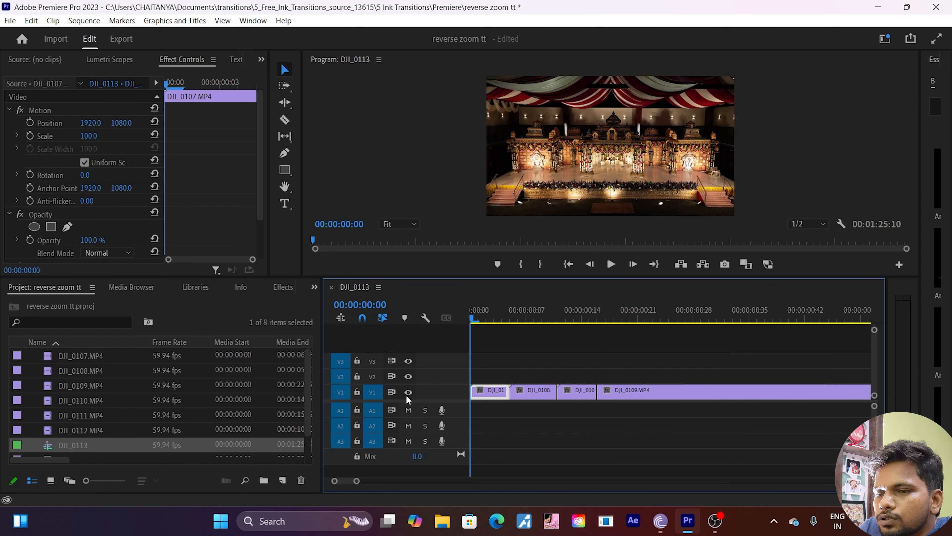
Find the Transform video effect by searching for "tran" and apply it to the DJI_0107.MP4 clip
scroll(206, 189, down, 3)
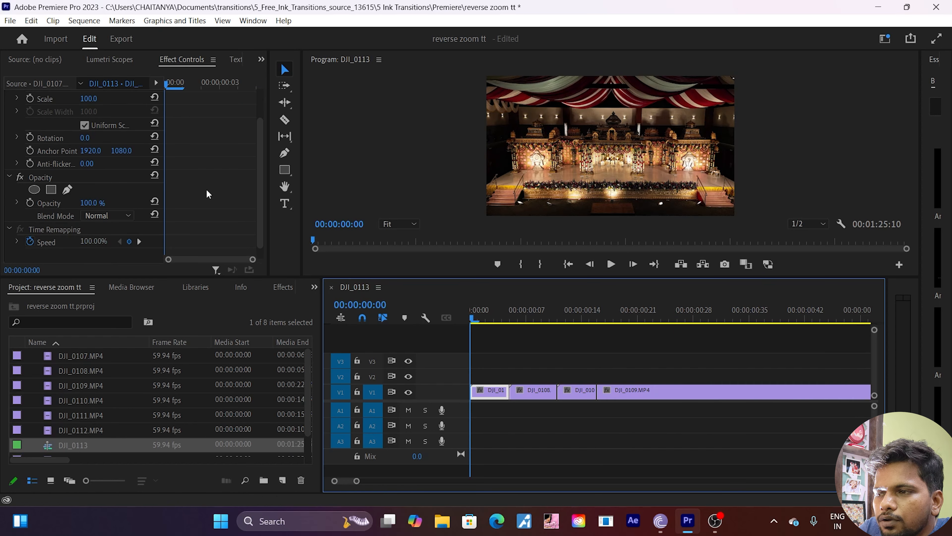
click(285, 288)
click(86, 303)
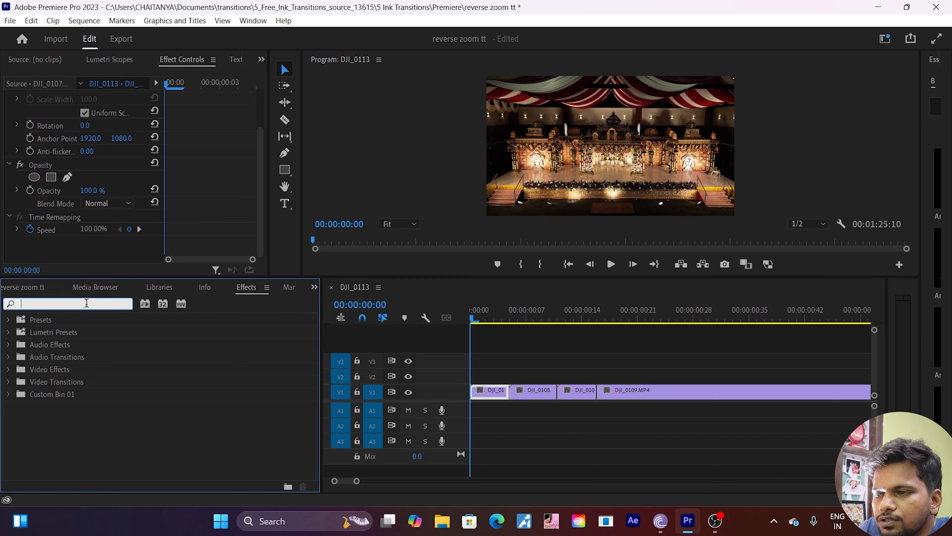
text(tran)
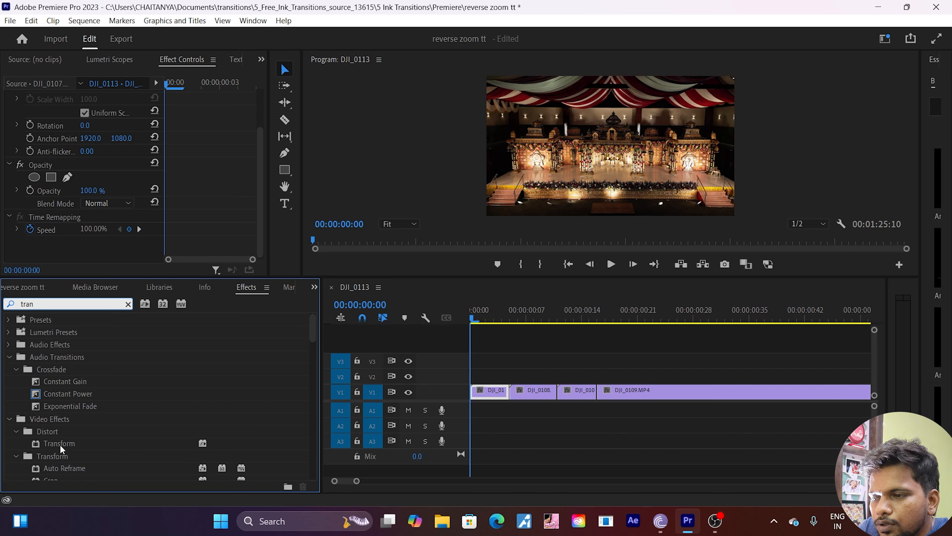
click(73, 445)
drag(73, 444, 492, 396)
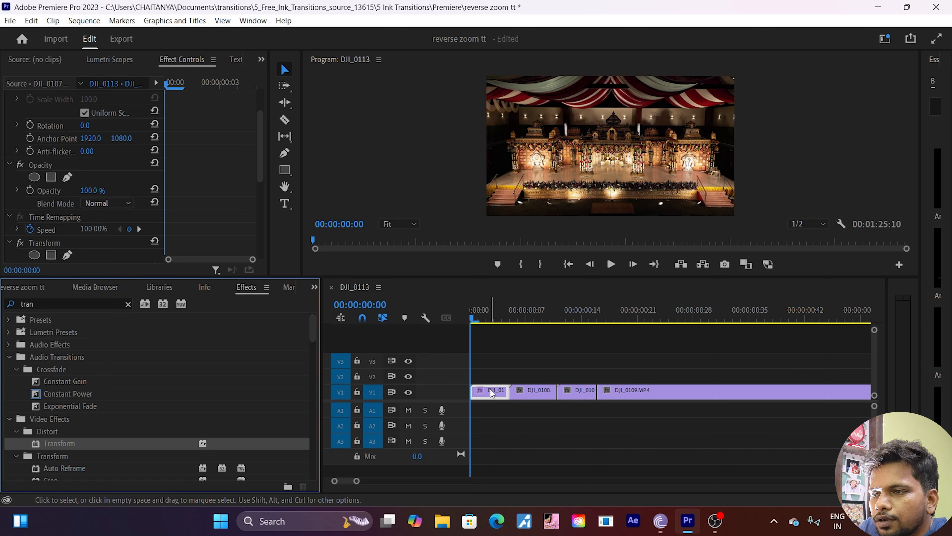
Enable keyframing for the Transform effect's Scale and Position at the clip's first frame
scroll(227, 210, down, 3)
scroll(228, 210, down, 2)
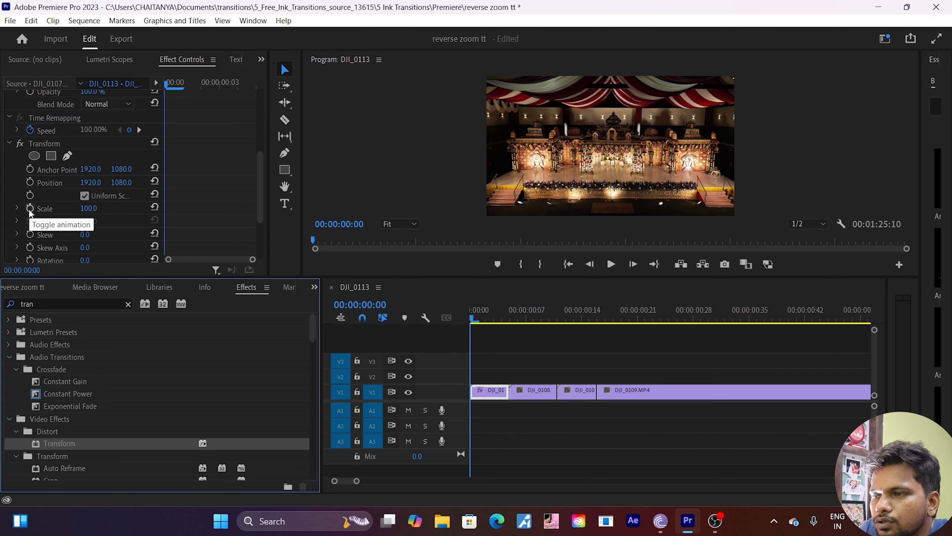
click(30, 209)
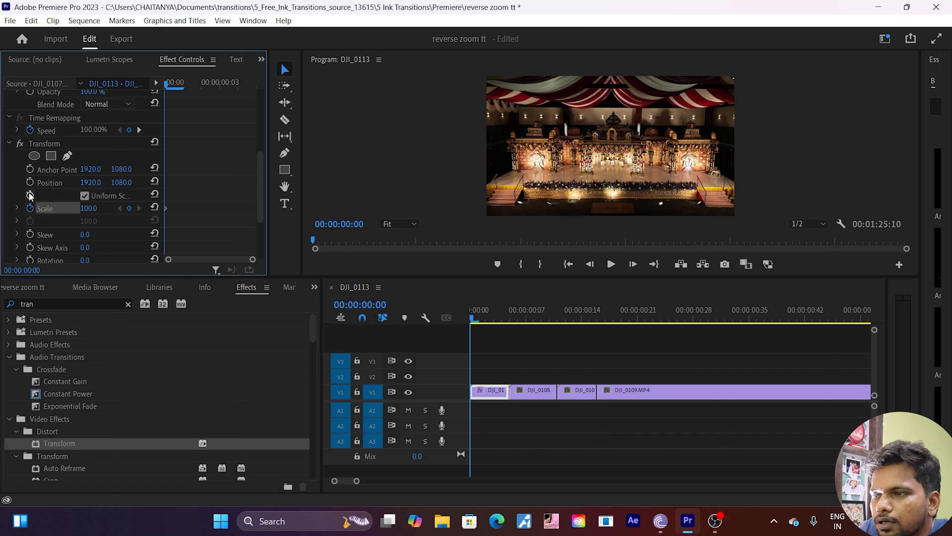
click(29, 183)
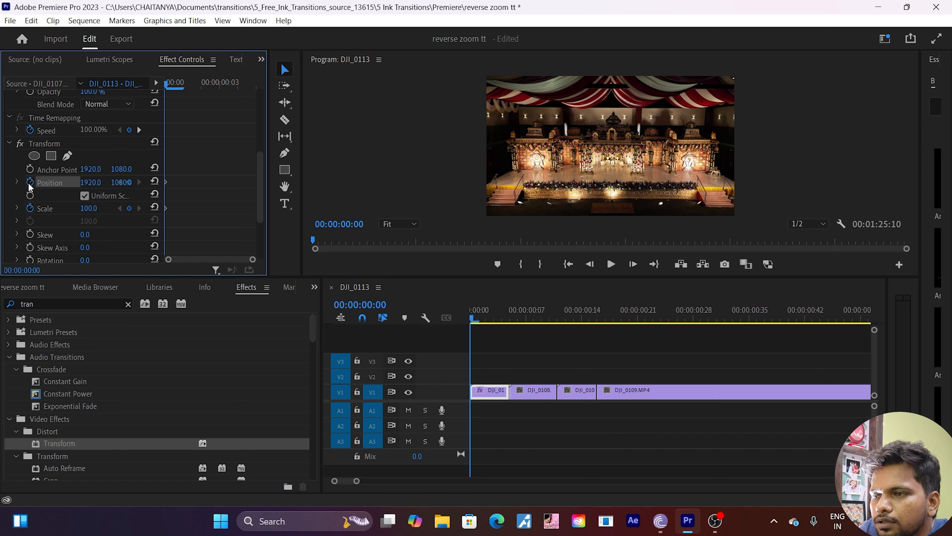
Set the Transform effect's Scale to 200 and its horizontal Position to 6956 at the first frame
click(96, 207)
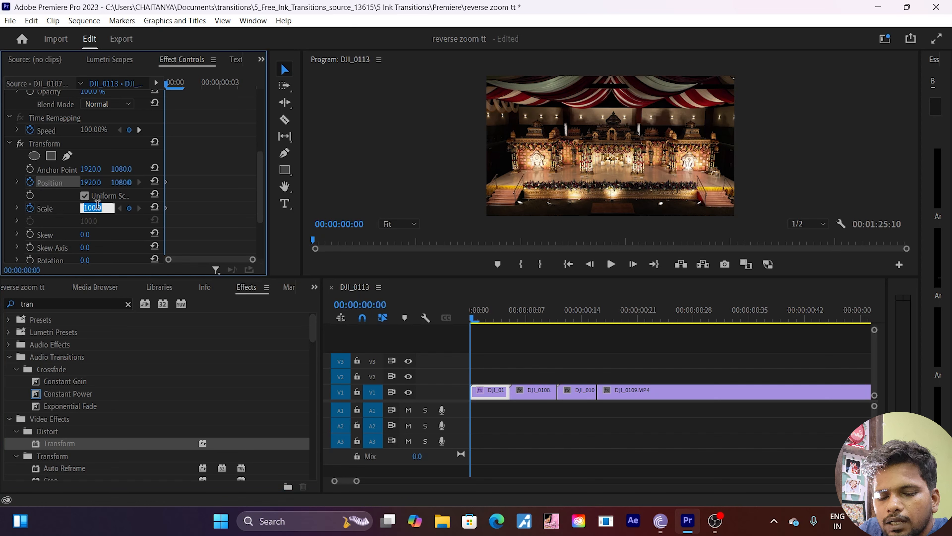
text(200)
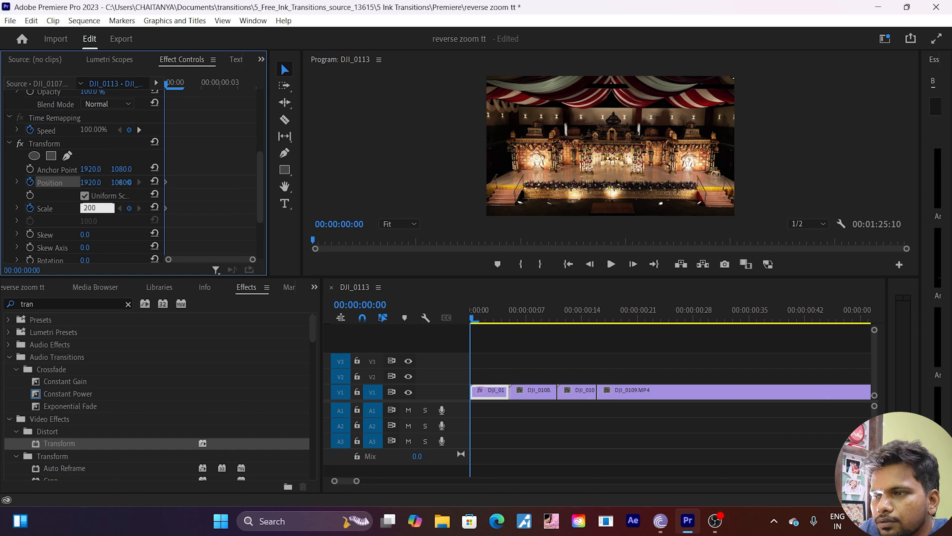
key(Return)
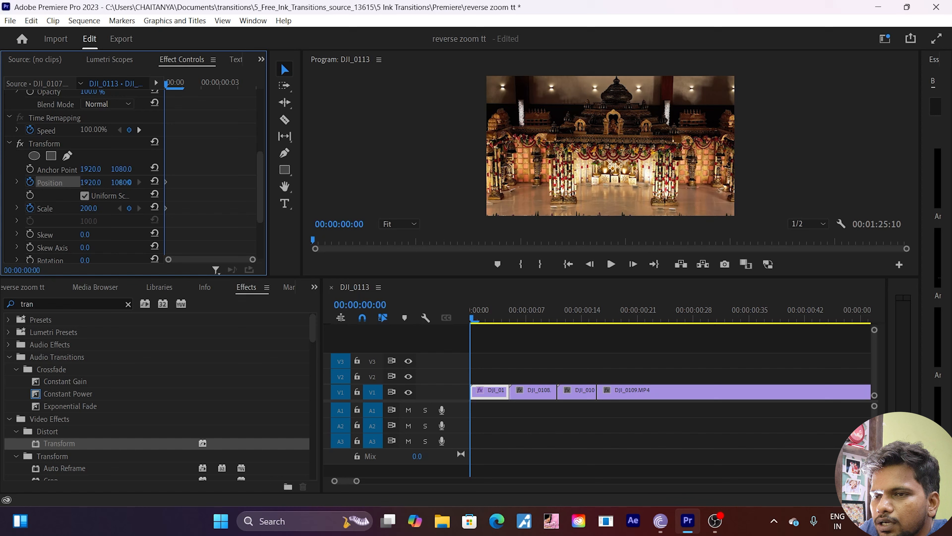
drag(86, 183, 210, 183)
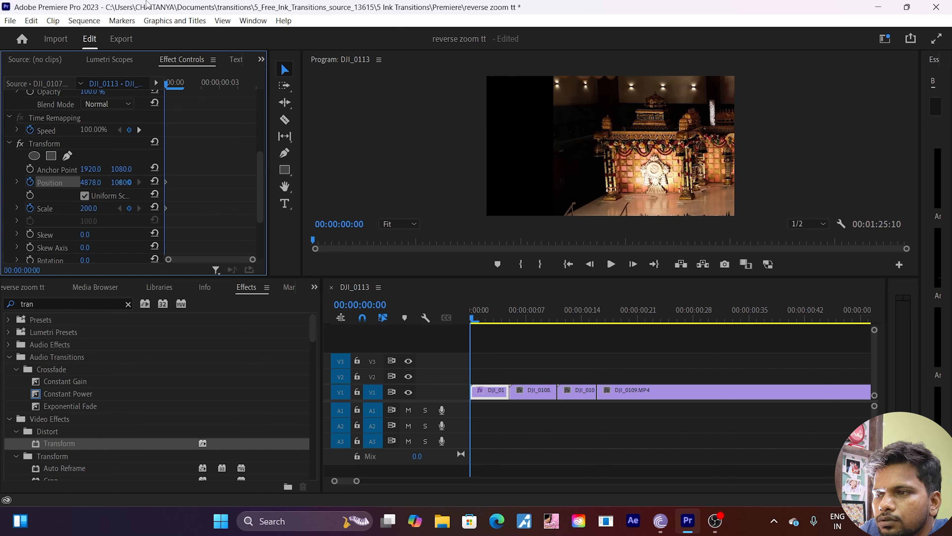
drag(85, 183, 171, 183)
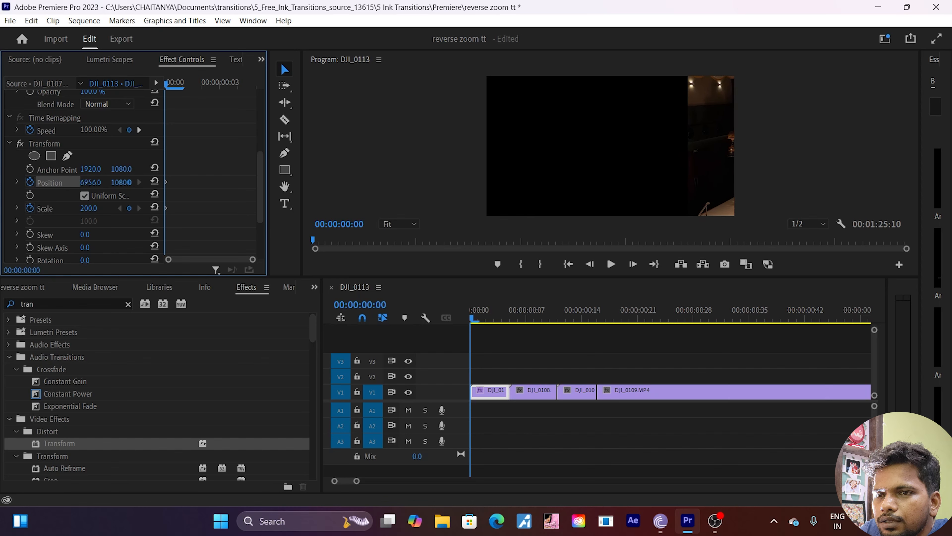
Turn off the Transform effect's use of the composition's shutter angle and set Shutter Angle to 360
scroll(213, 203, down, 1)
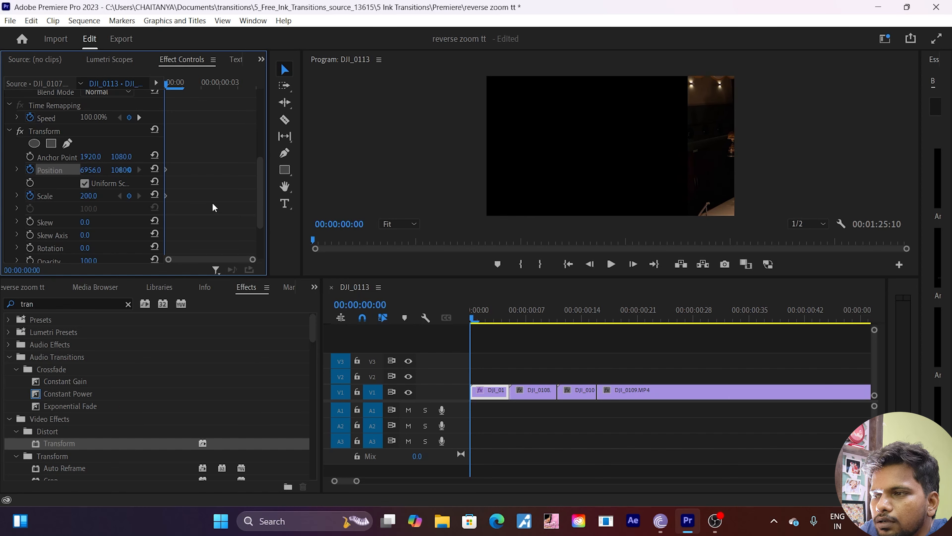
scroll(212, 204, down, 4)
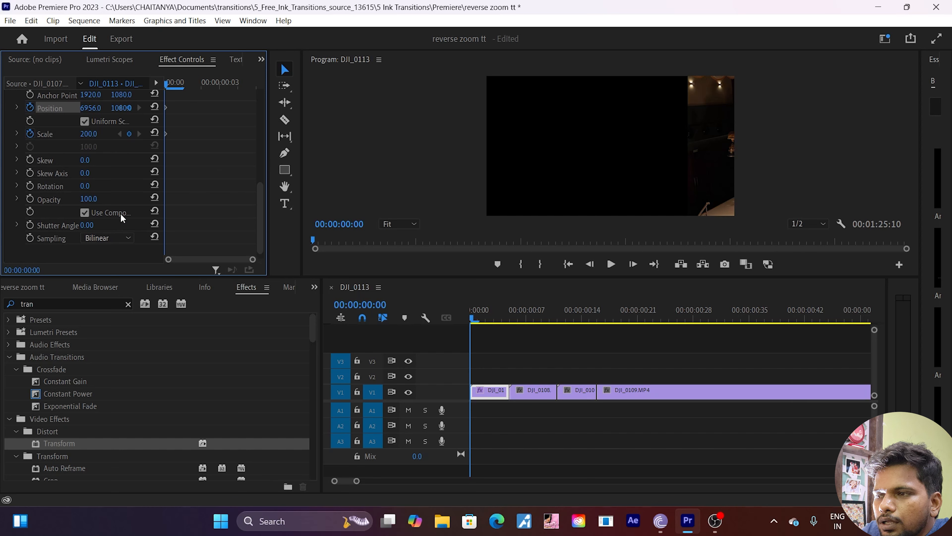
click(84, 212)
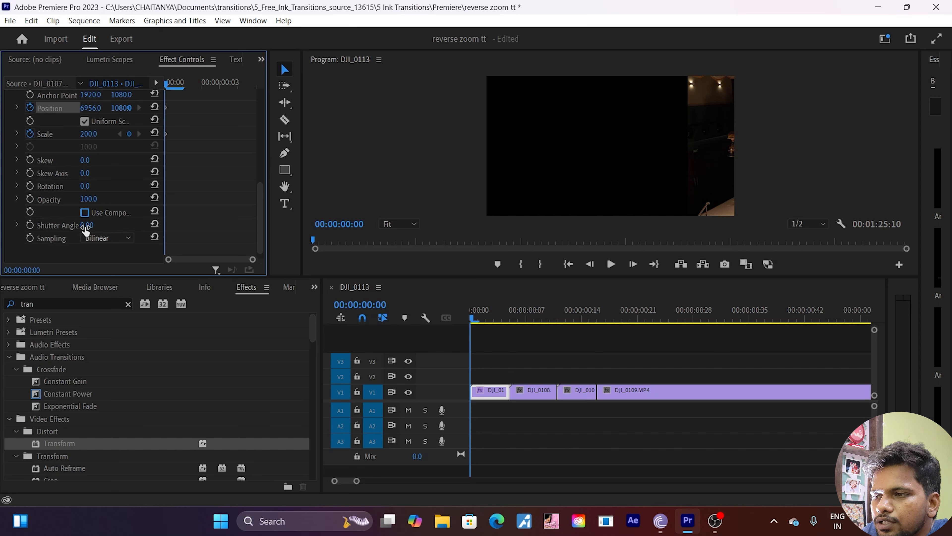
drag(85, 227, 217, 226)
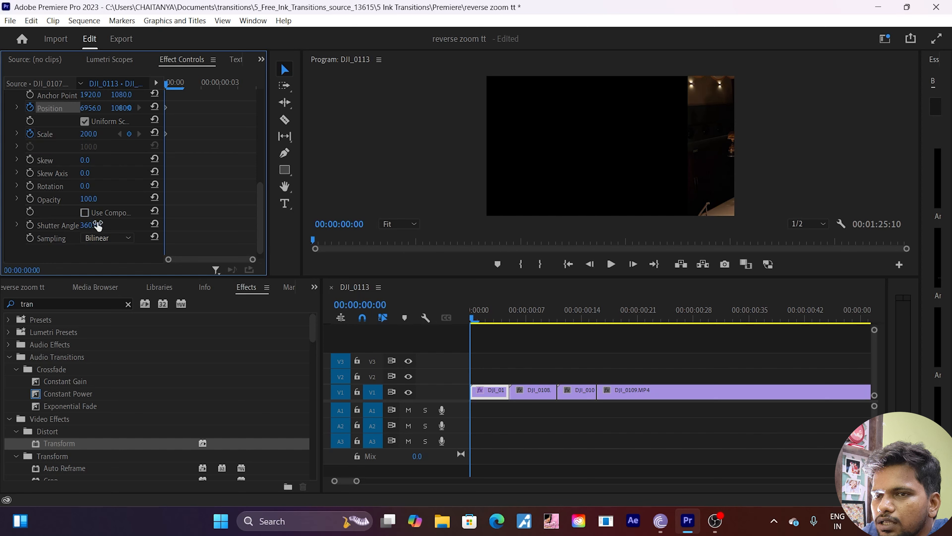
At 00:00:00:01, reset the Transform effect's Scale to 100 and its horizontal Position to 1920 as new keyframes
scroll(190, 230, up, 2)
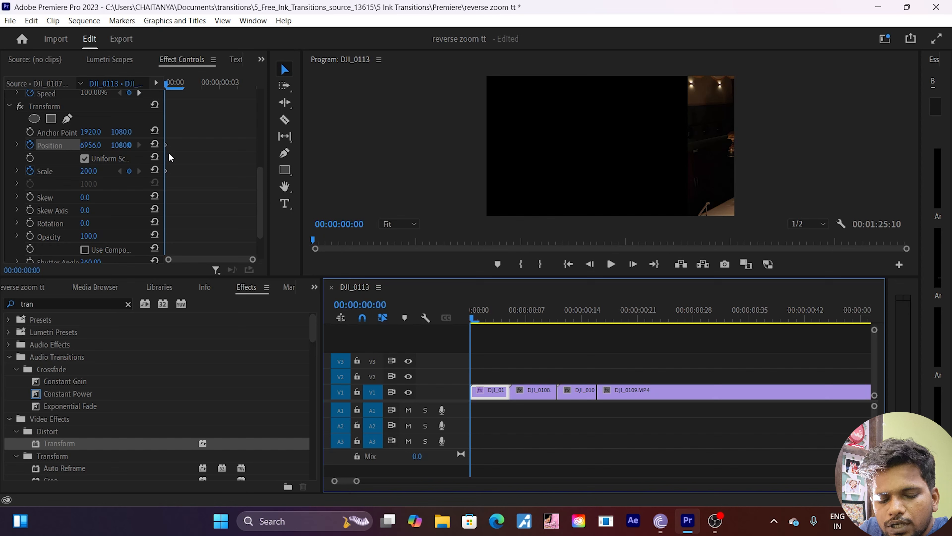
key(Right)
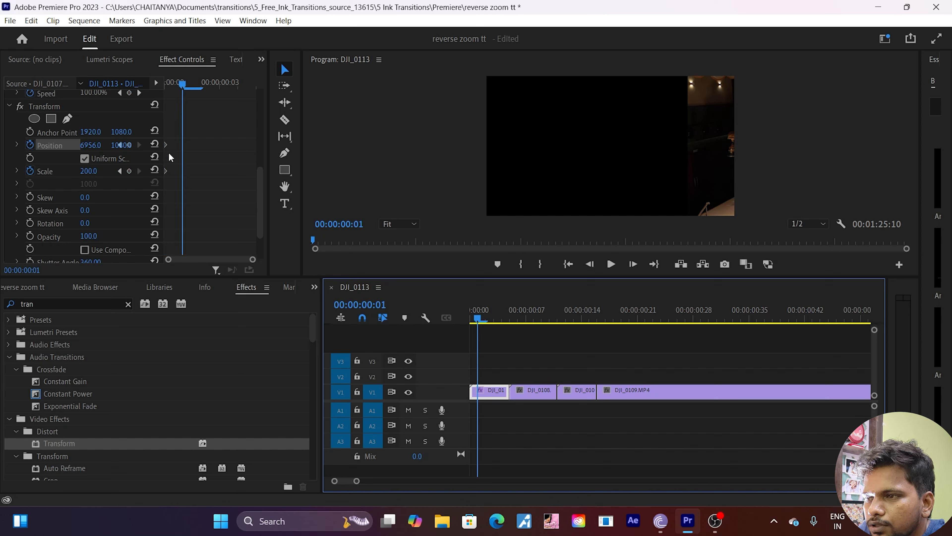
click(155, 169)
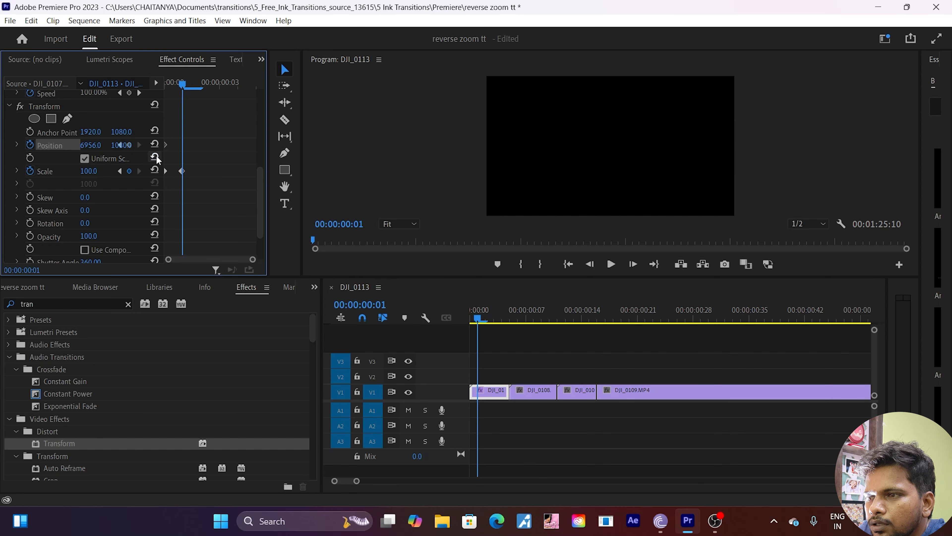
click(154, 145)
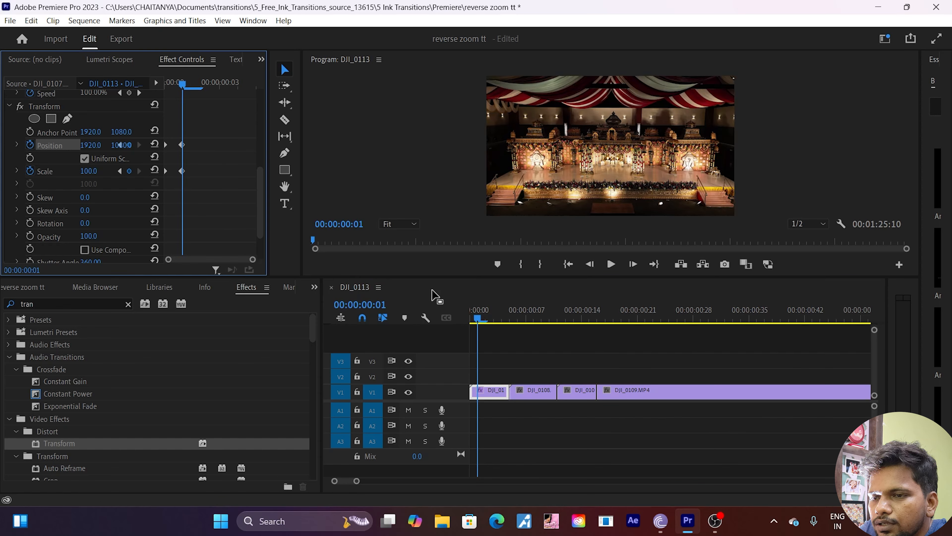
Copy the keyframed Transform effect from the first clip, DJI_0107.MP4, and paste it onto all the following clips on V1
drag(476, 318, 469, 341)
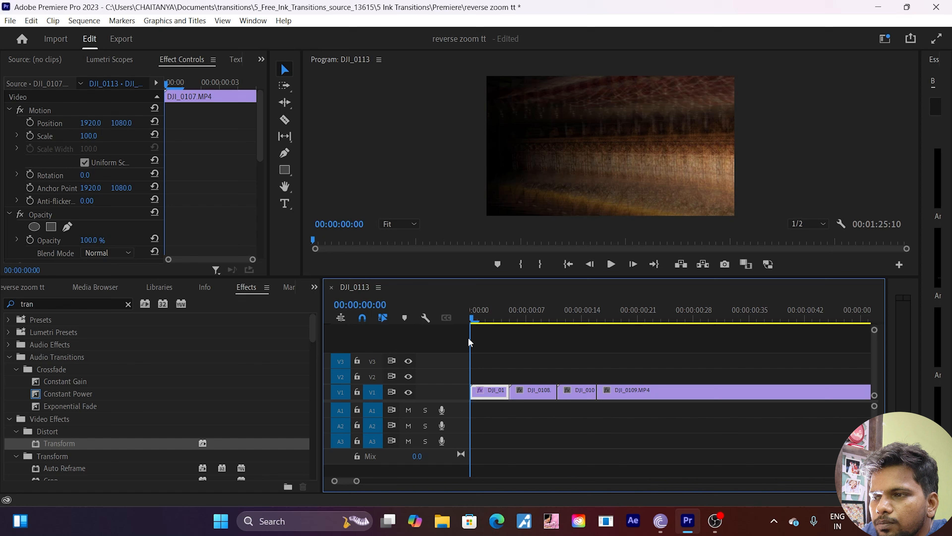
scroll(231, 235, down, 3)
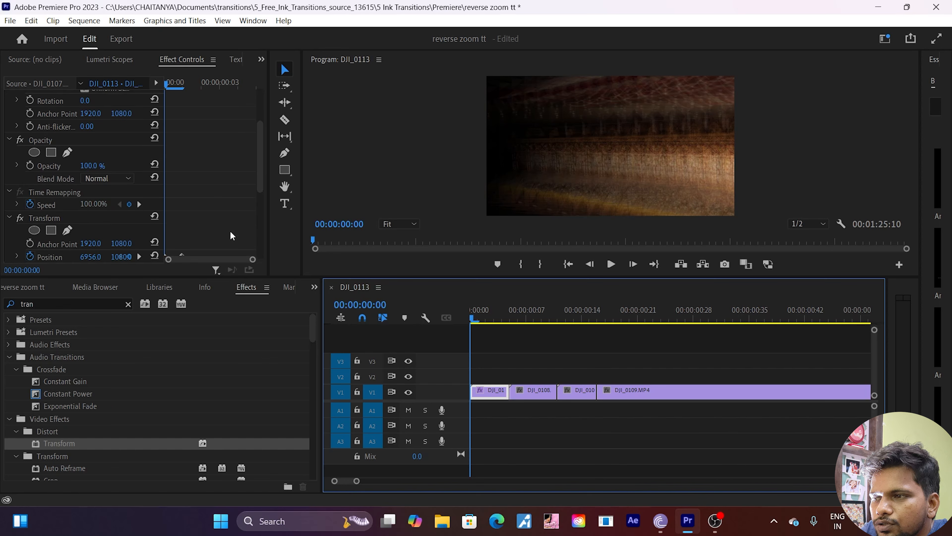
scroll(231, 235, down, 2)
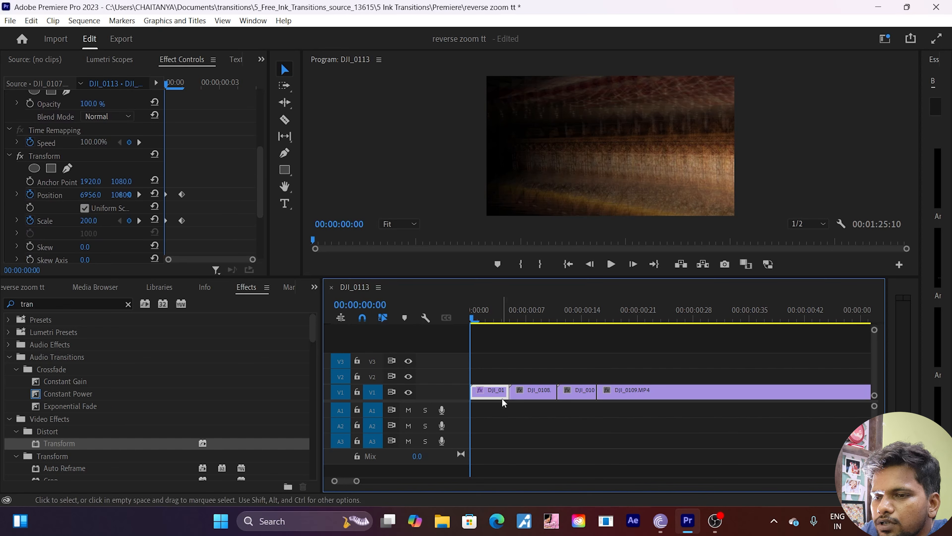
click(36, 157)
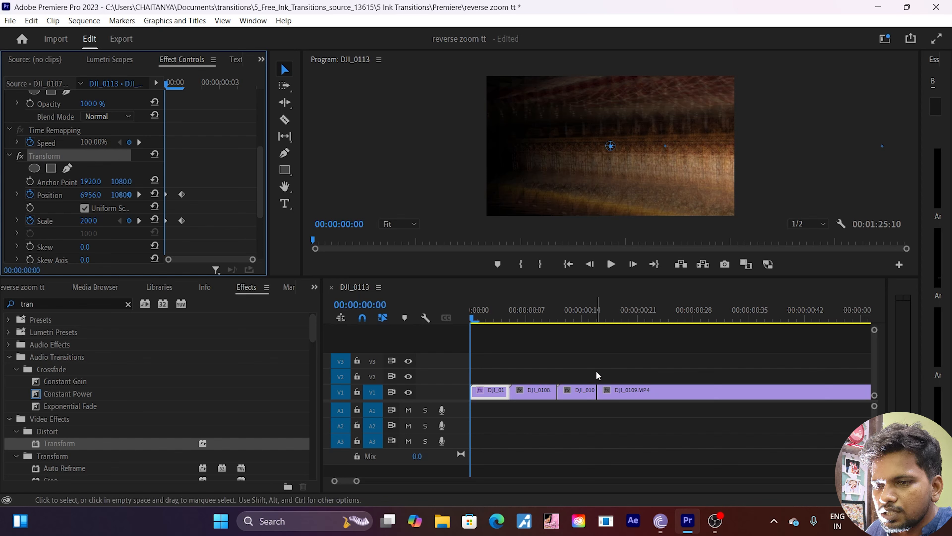
drag(598, 370, 528, 419)
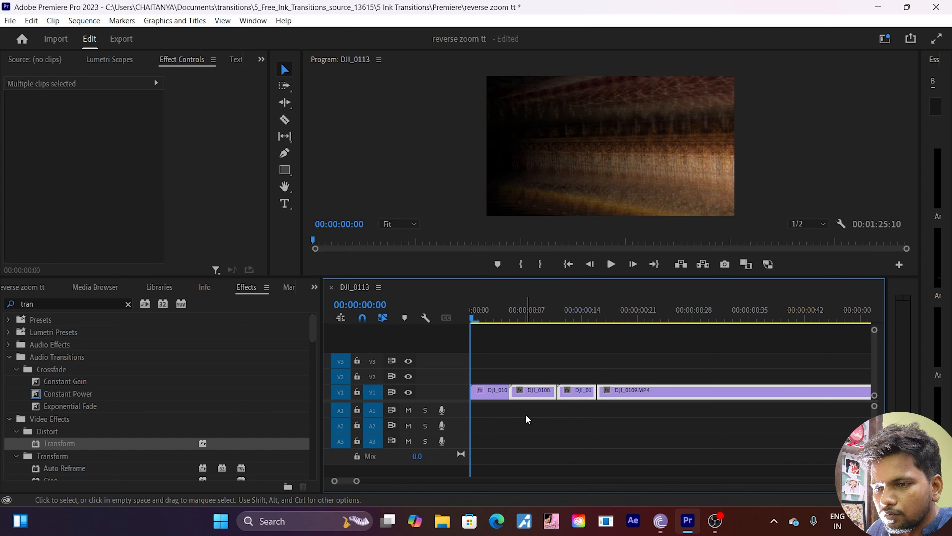
key(ctrl+v)
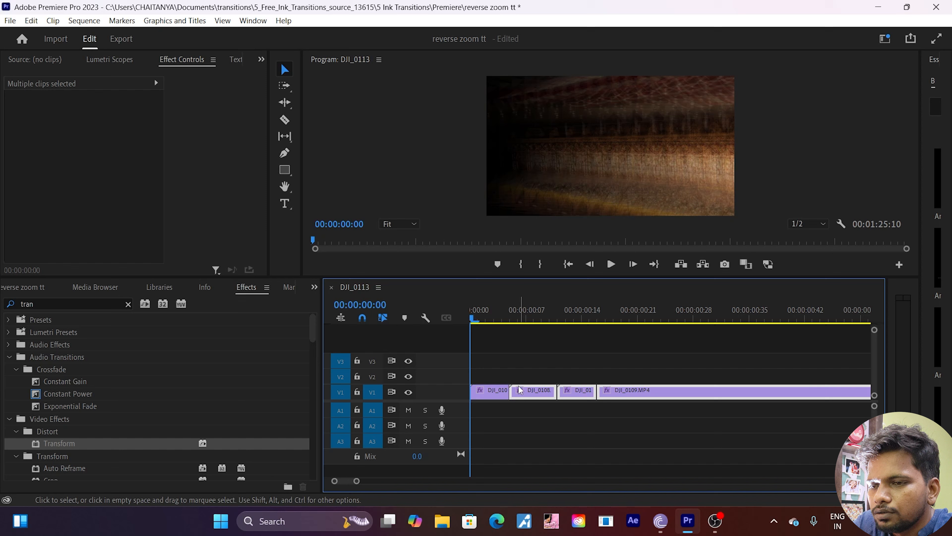
Play the sequence from its first frame to preview the transitions, and return the playhead to the start
click(485, 390)
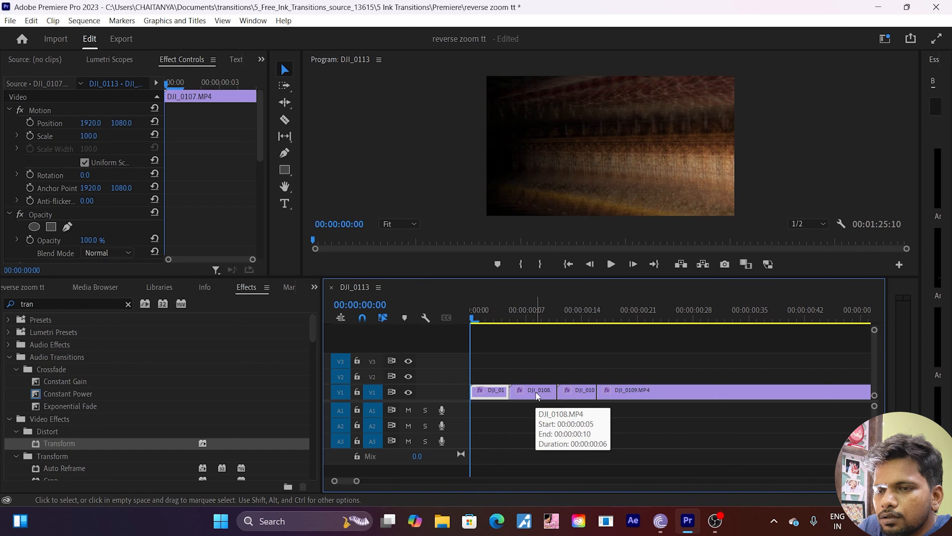
key(space)
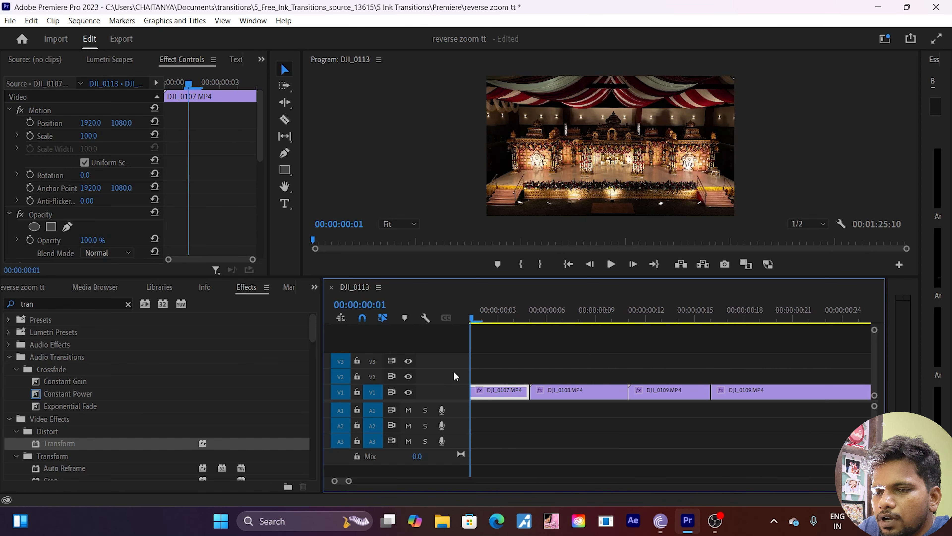
key(Left)
drag(349, 480, 373, 487)
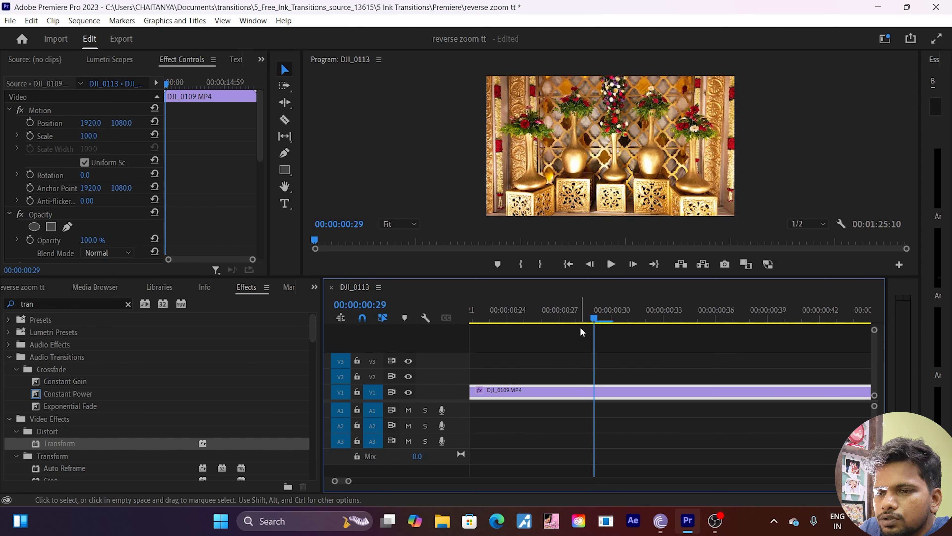
drag(595, 318, 432, 363)
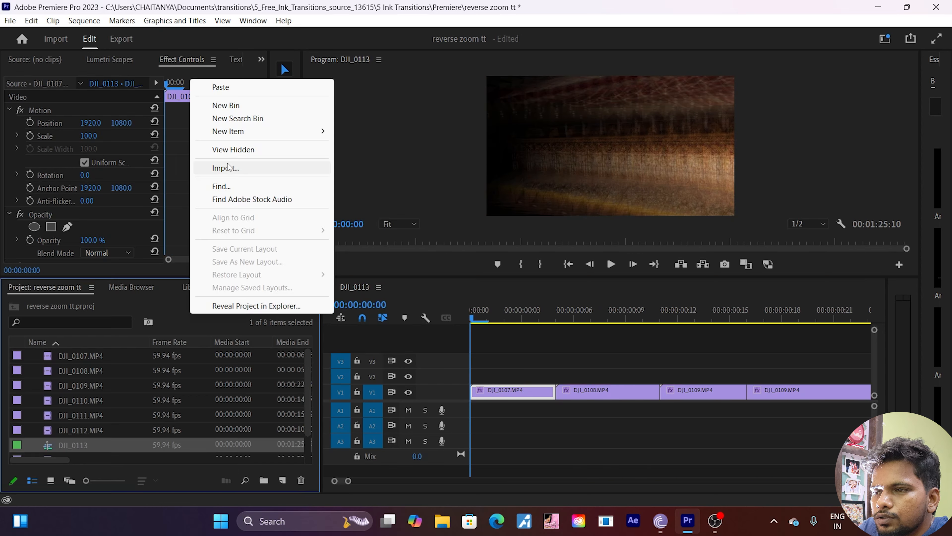
Import Distorted.DROP.32.wav, place it on audio track A1 at the sequence start under the first clip, and preview it
click(233, 171)
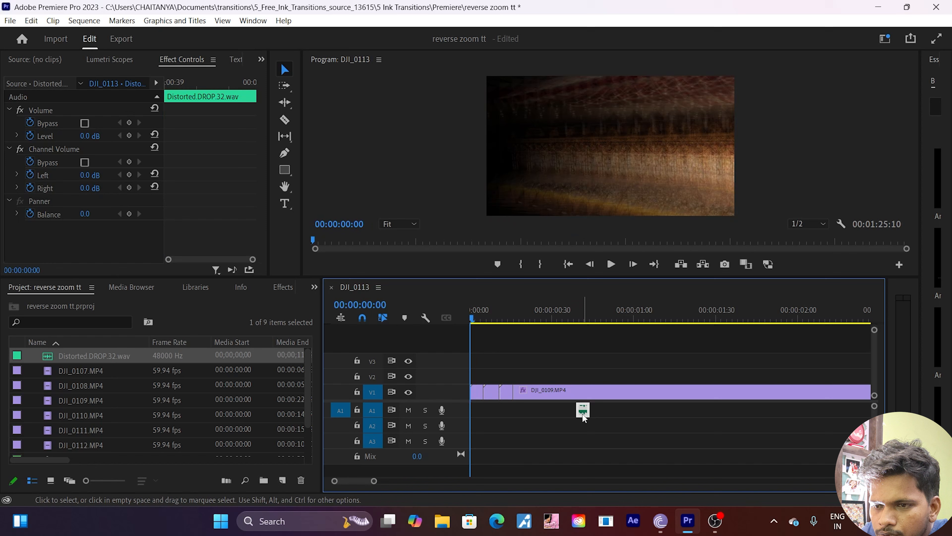
drag(580, 410, 479, 410)
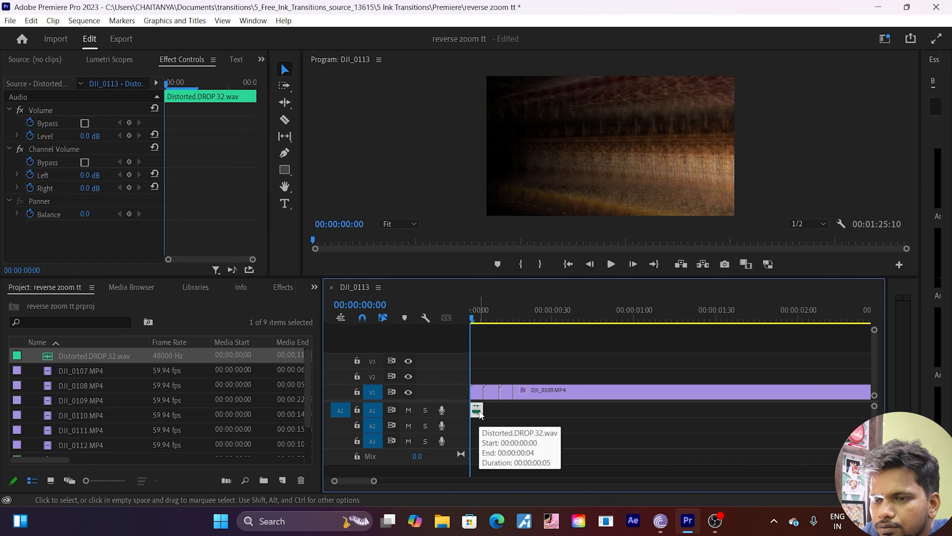
key(space)
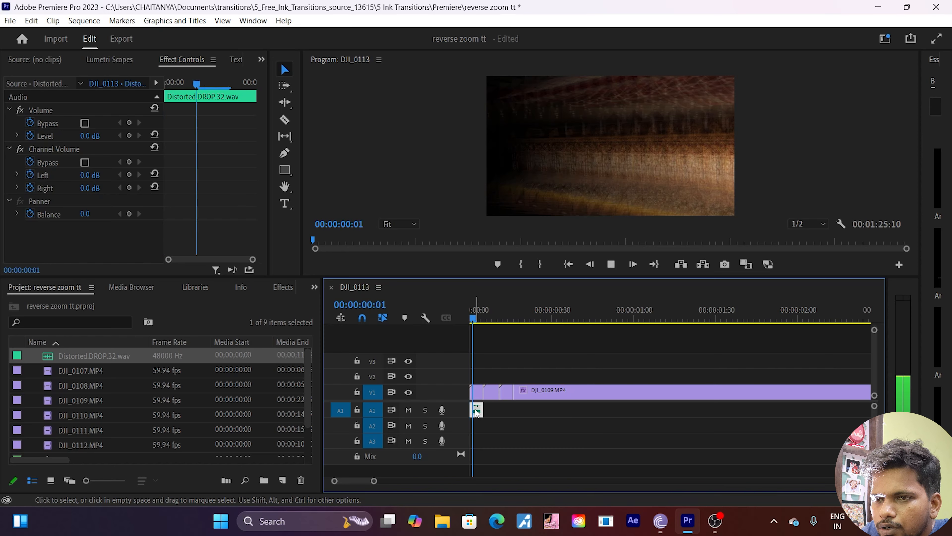
key(space)
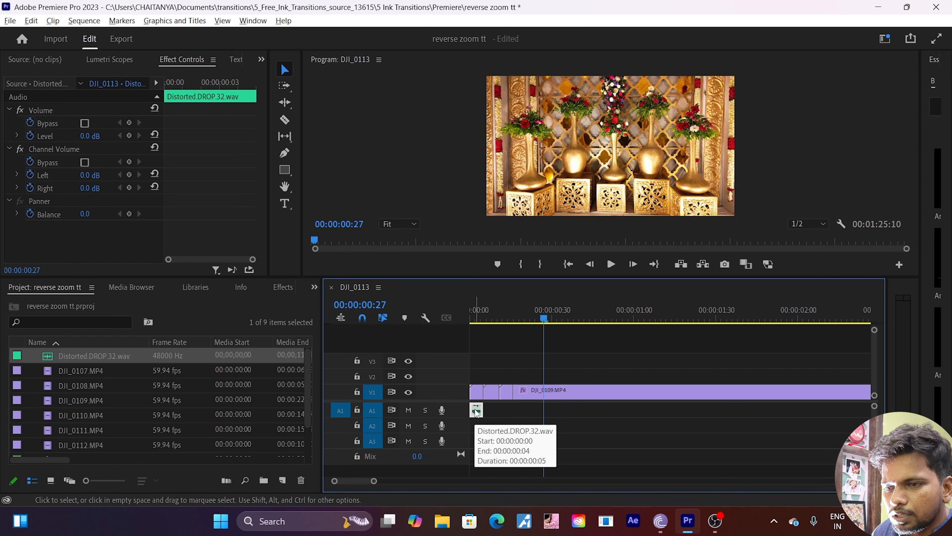
Duplicate the Distorted.DROP.32.wav sound on A1 beneath the second and third clips, and play the sequence from the start
drag(476, 411, 507, 412)
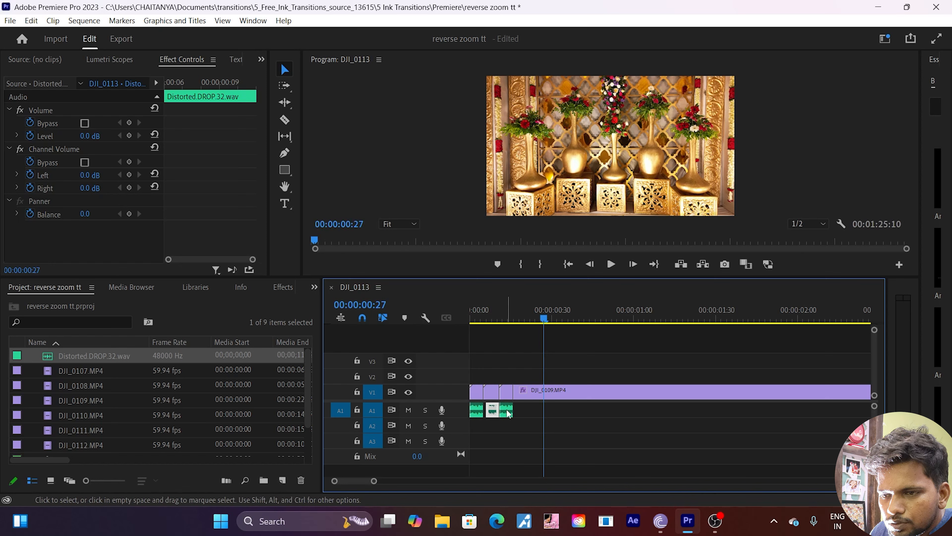
click(541, 319)
drag(522, 325, 468, 338)
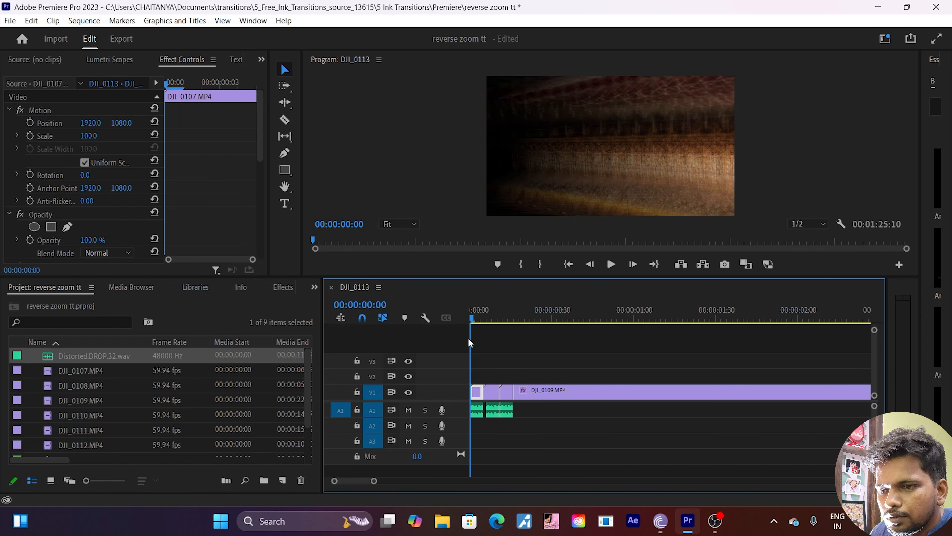
key(space)
key(space)
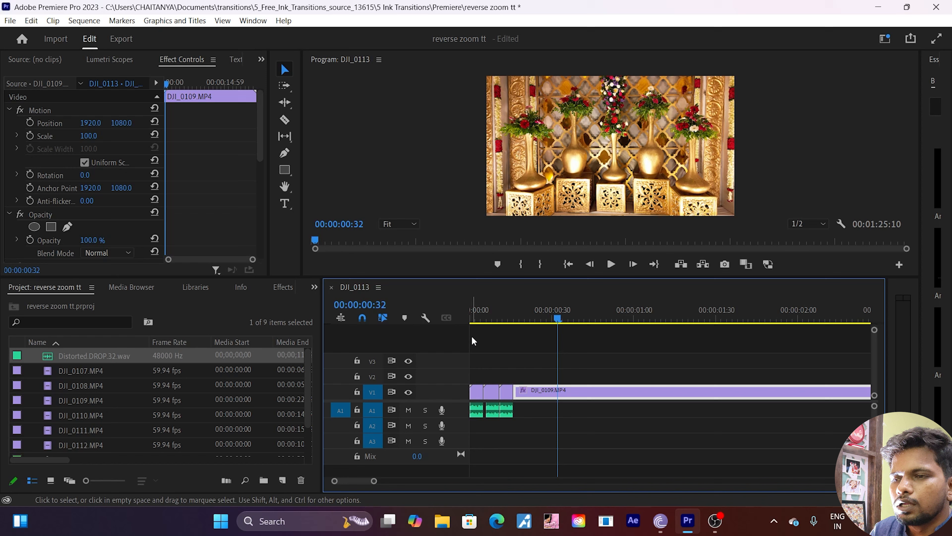